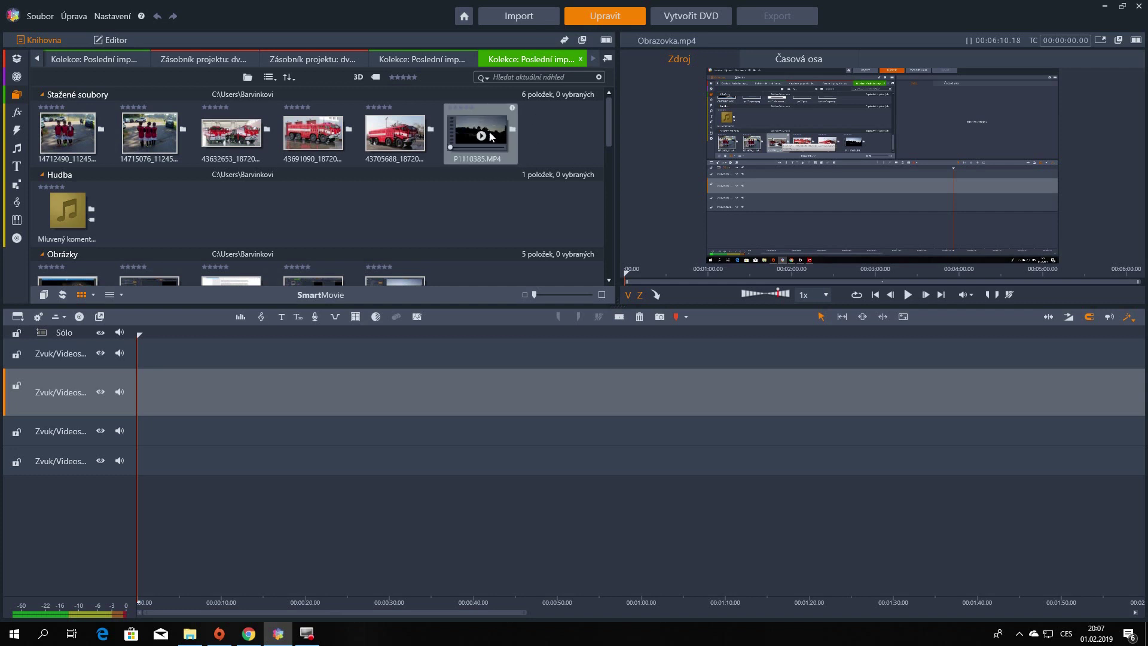
# Step: Select all six items in the Stažené soubory group and place the set three times in succession on the second timeline track
pyautogui.moveTo(544, 131); pyautogui.dragTo(174, 139)
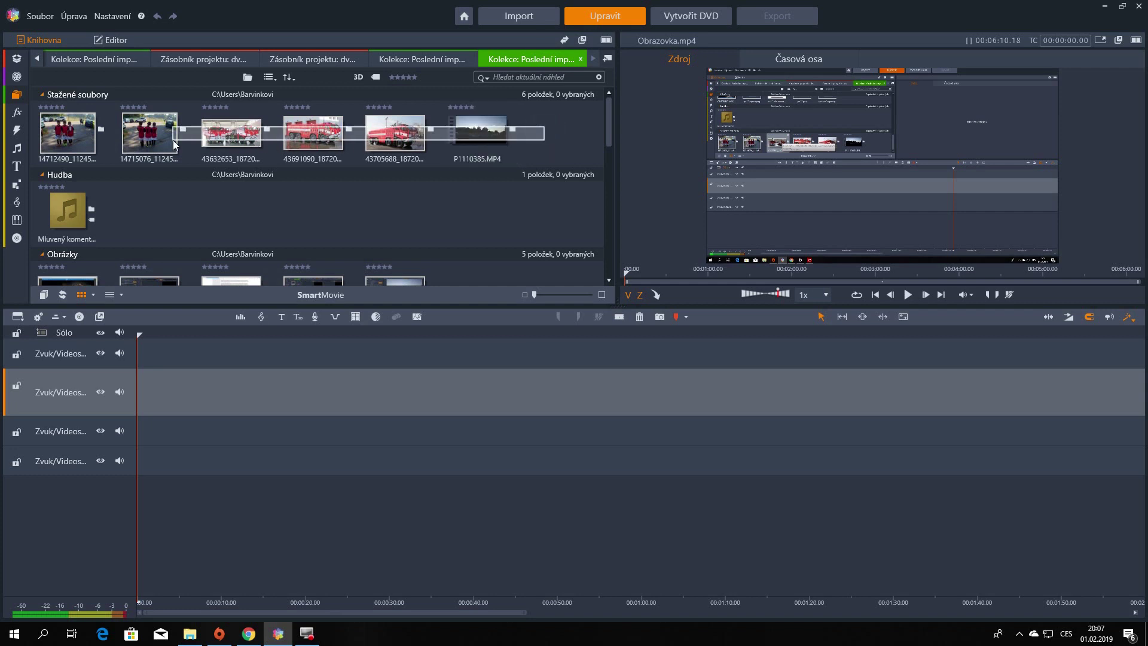
pyautogui.click(578, 94)
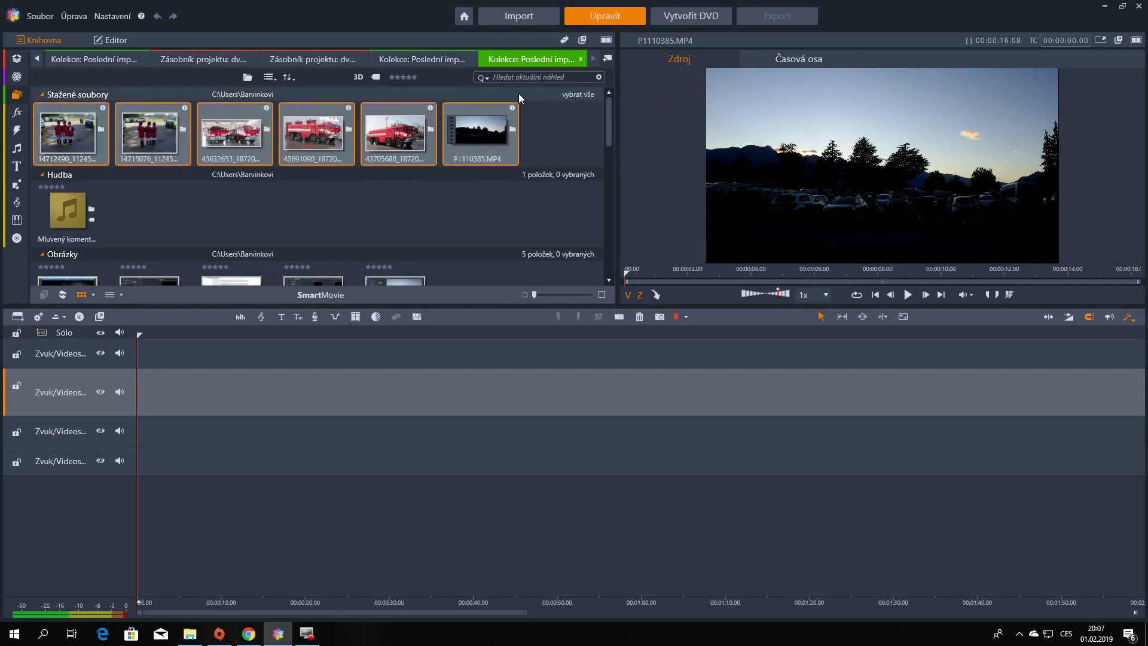
pyautogui.moveTo(159, 125); pyautogui.dragTo(157, 388)
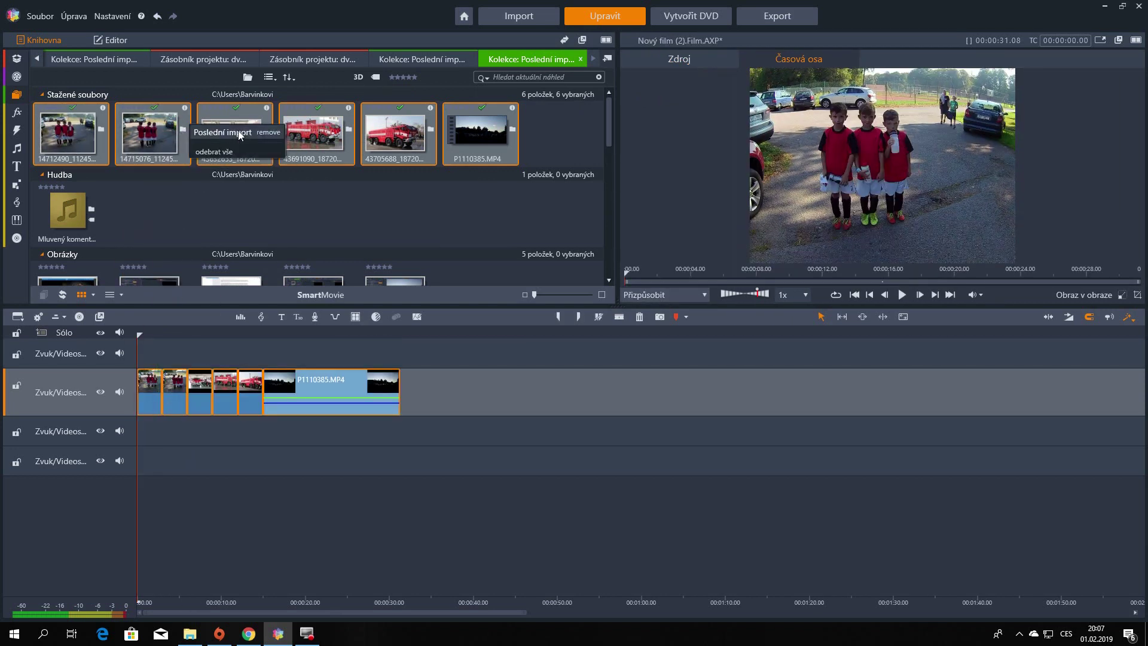
pyautogui.moveTo(251, 125); pyautogui.dragTo(404, 393)
pyautogui.moveTo(317, 129); pyautogui.dragTo(676, 385)
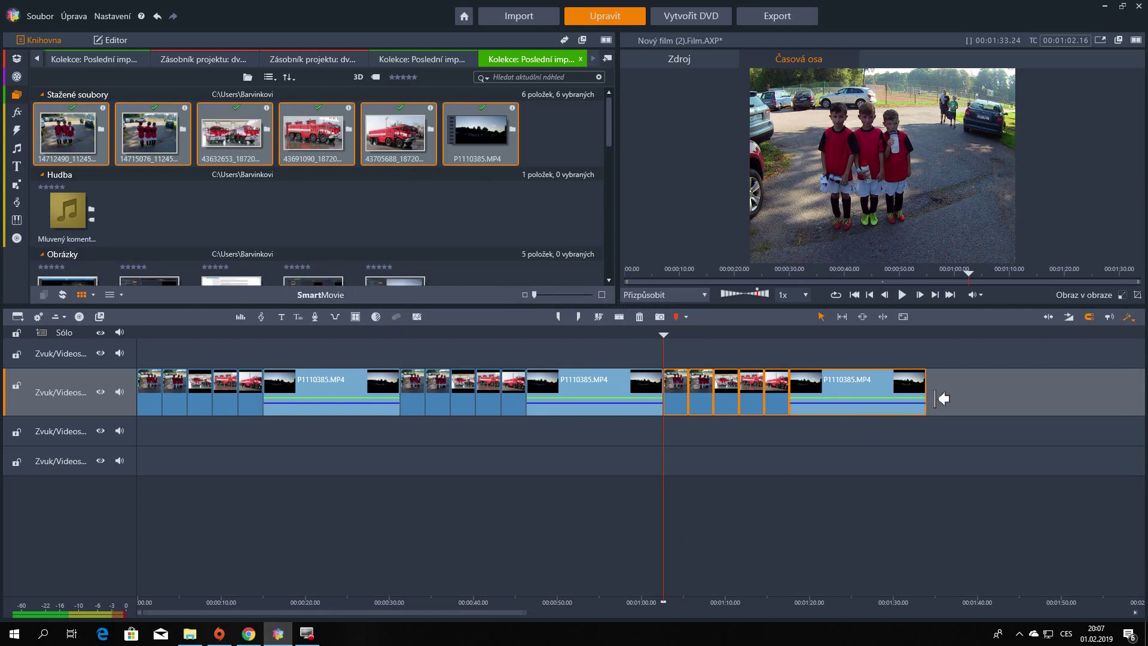
# Step: Select all timeline clips and add a Křížové prolínání transition into the last P1110385.MP4 clip
pyautogui.moveTo(953, 390); pyautogui.dragTo(133, 449)
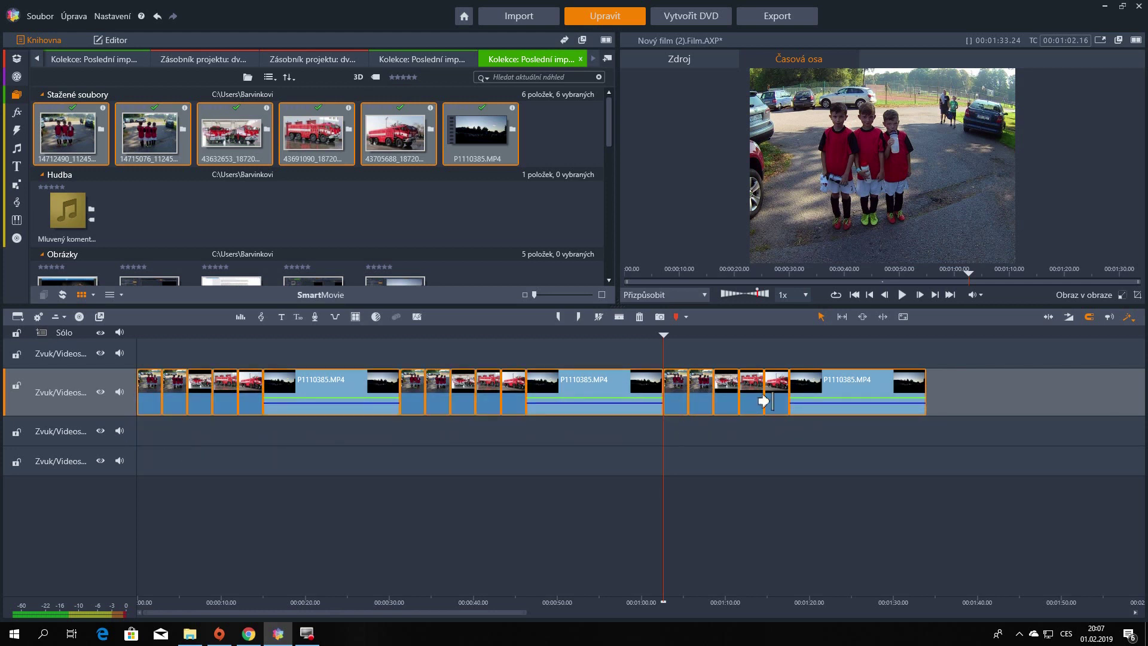
pyautogui.click(953, 422)
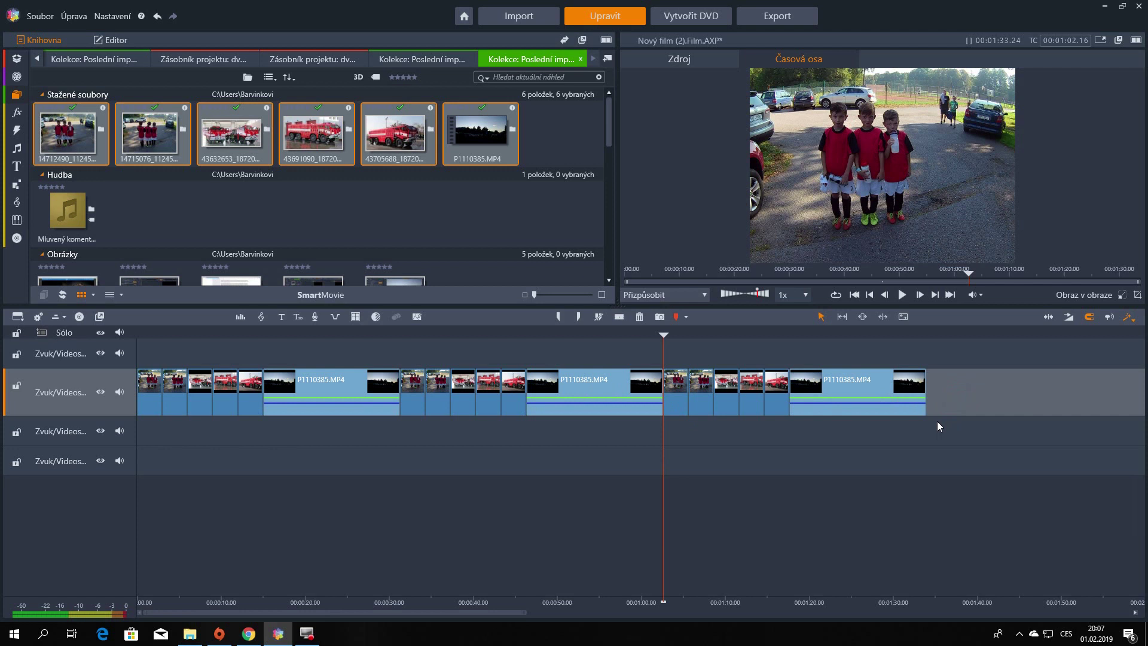
pyautogui.hotkey('ctrl', 'a')
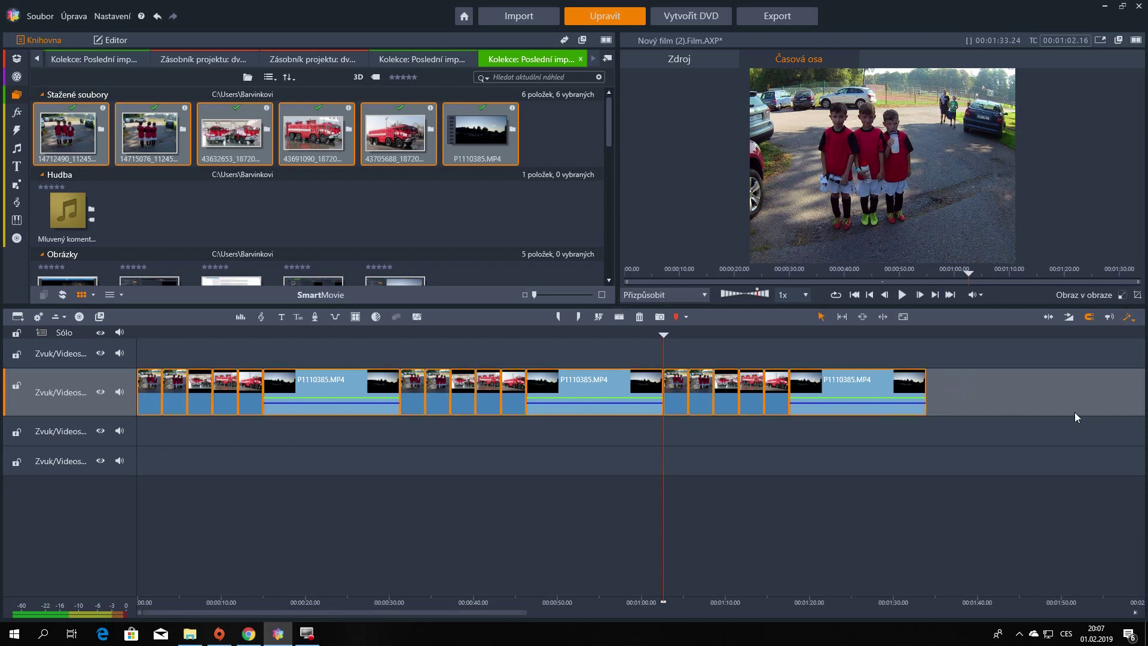
pyautogui.rightClick(845, 386)
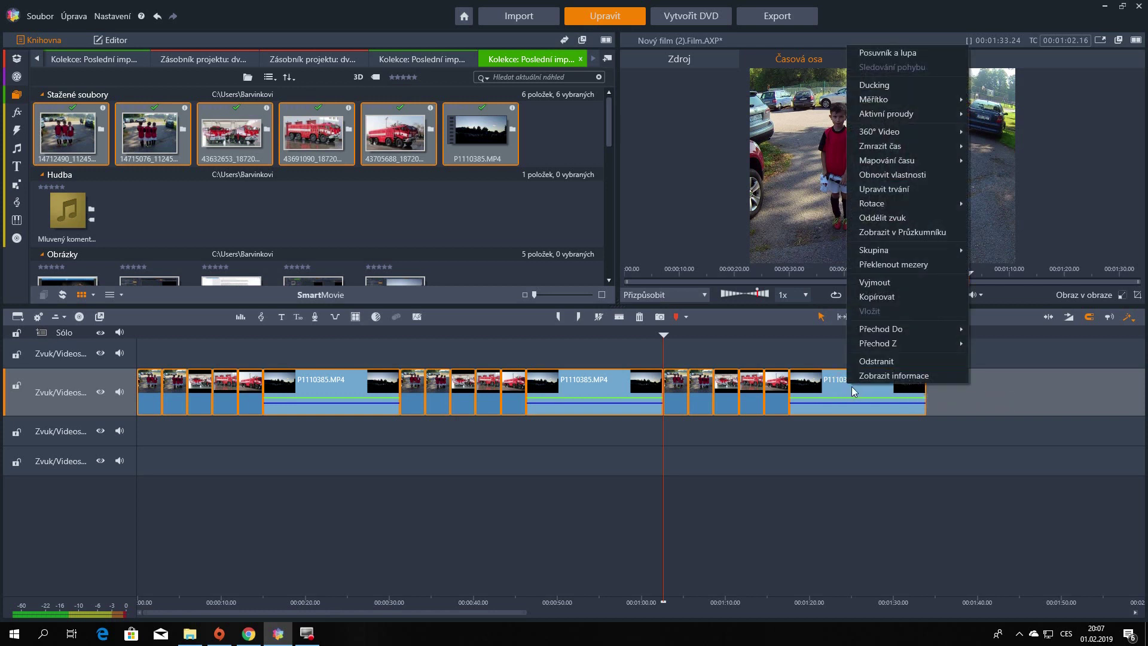
pyautogui.moveTo(902, 331)
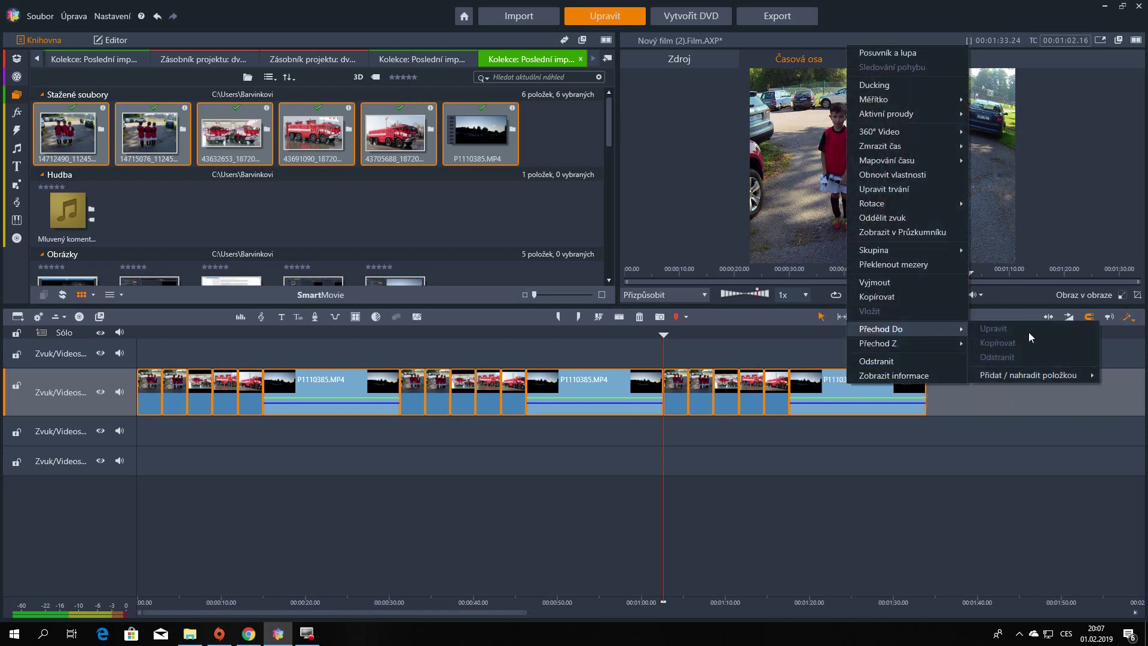
pyautogui.moveTo(1030, 379)
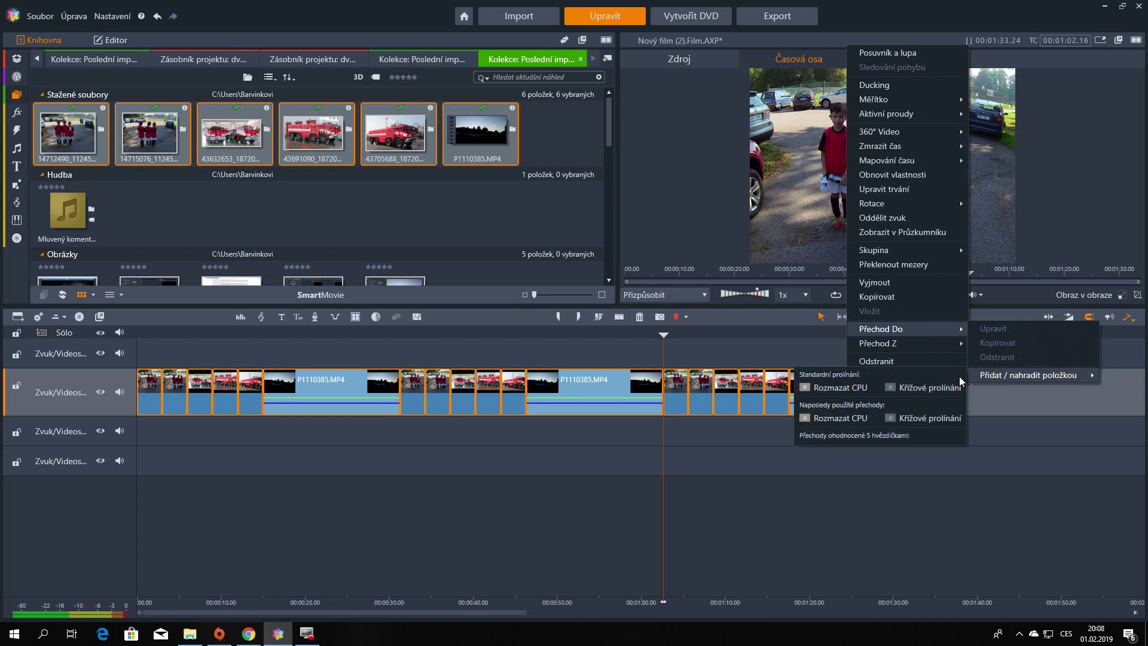
pyautogui.click(939, 386)
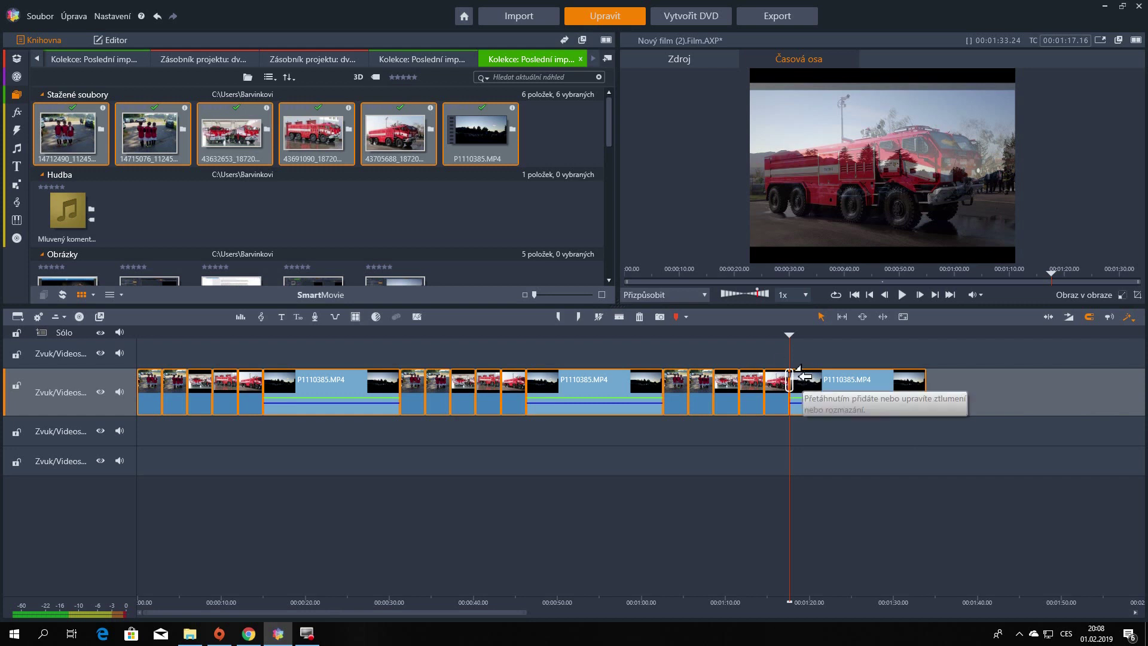
# Step: Manually add transitions at the cuts between the third set's photos and at the start of the second P1110385.MP4 clip
pyautogui.click(751, 384)
pyautogui.click(739, 384)
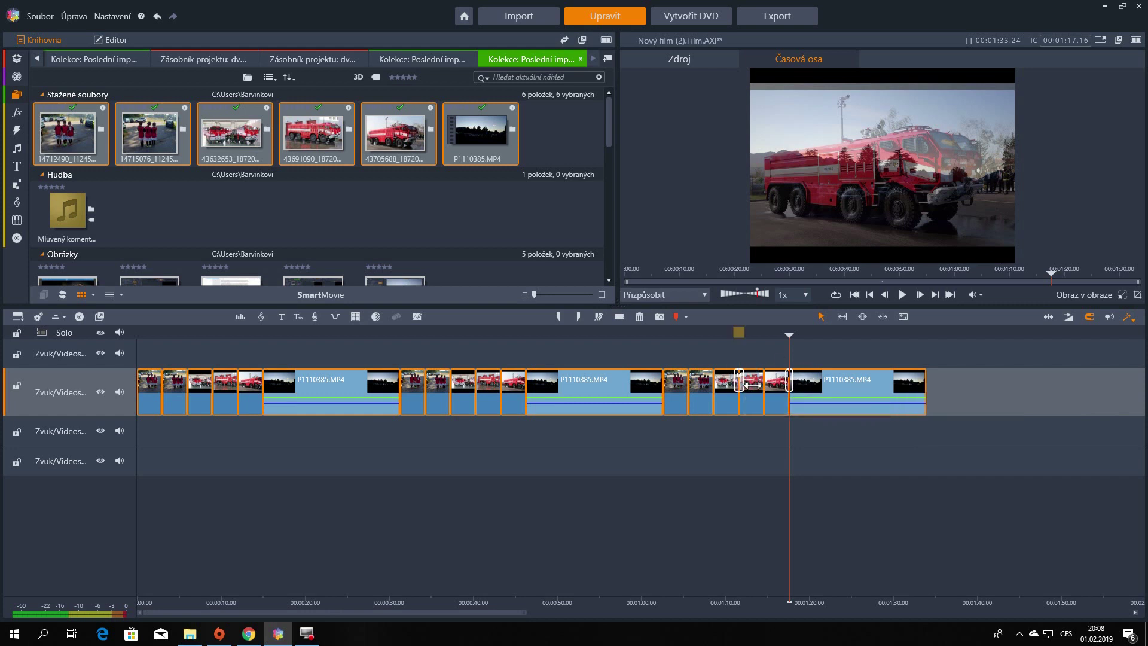
pyautogui.click(724, 384)
pyautogui.click(713, 382)
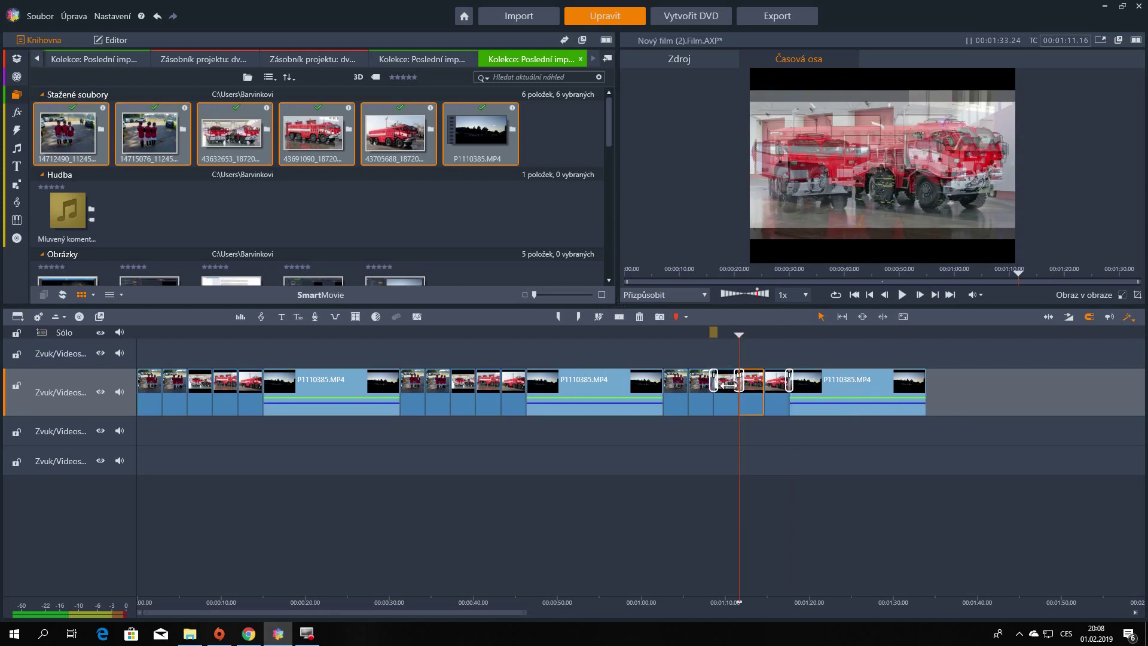
pyautogui.click(689, 383)
pyautogui.click(671, 381)
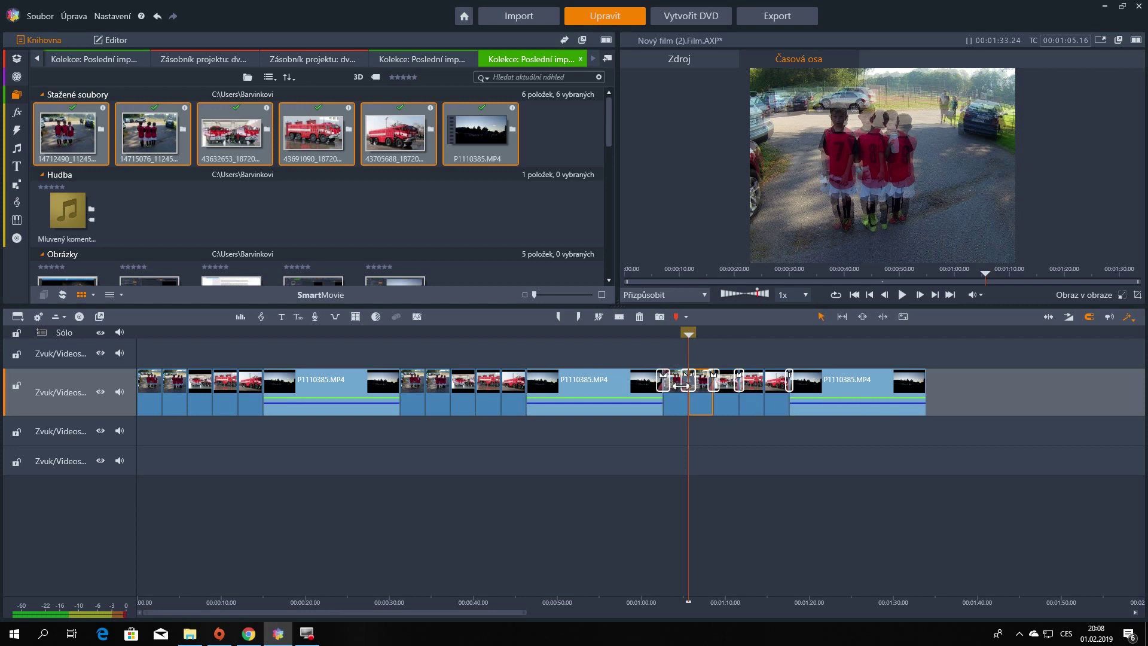
pyautogui.click(534, 379)
pyautogui.moveTo(534, 379); pyautogui.dragTo(547, 386)
pyautogui.click(548, 386)
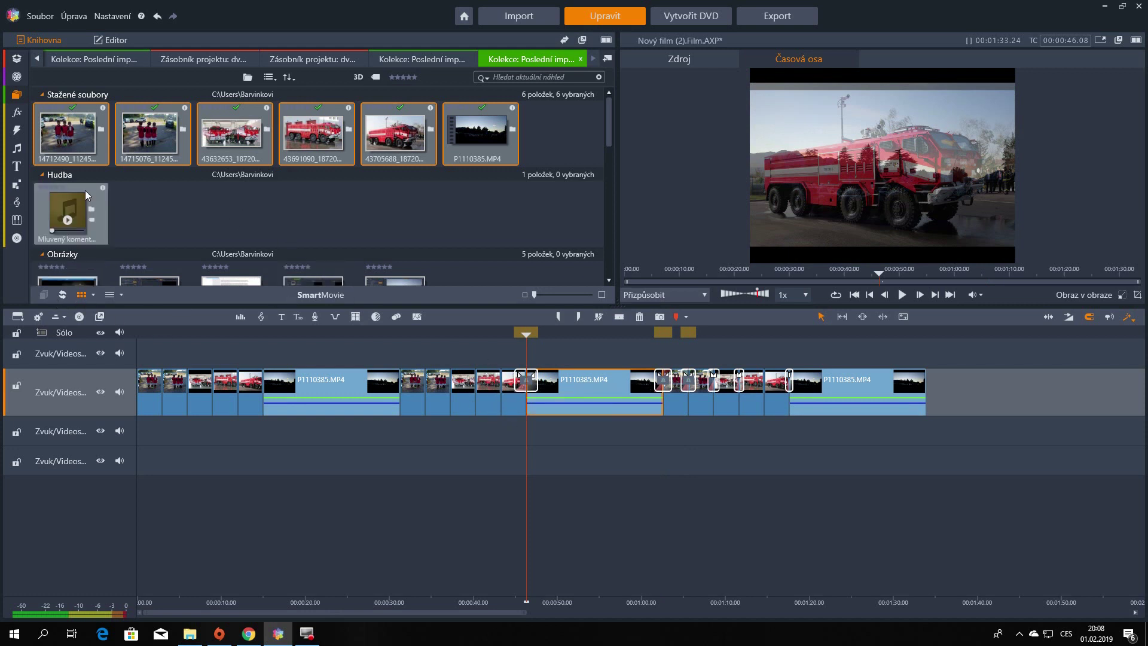
# Step: Undo all the transitions added to the timeline clips
pyautogui.click(158, 17)
pyautogui.click(158, 17)
pyautogui.click(157, 18)
pyautogui.click(158, 17)
pyautogui.click(158, 17)
pyautogui.click(157, 17)
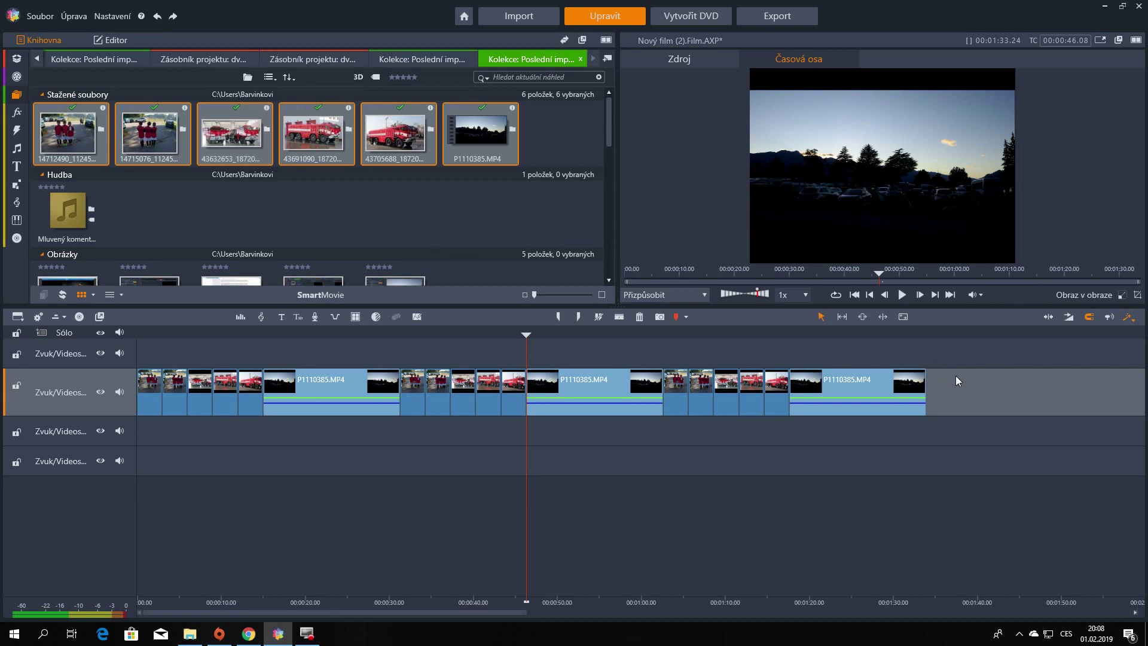
# Step: Select all timeline clips again and add a Křížové prolínání transition into the last P1110385.MP4 clip
pyautogui.moveTo(990, 387); pyautogui.dragTo(126, 444)
pyautogui.rightClick(820, 389)
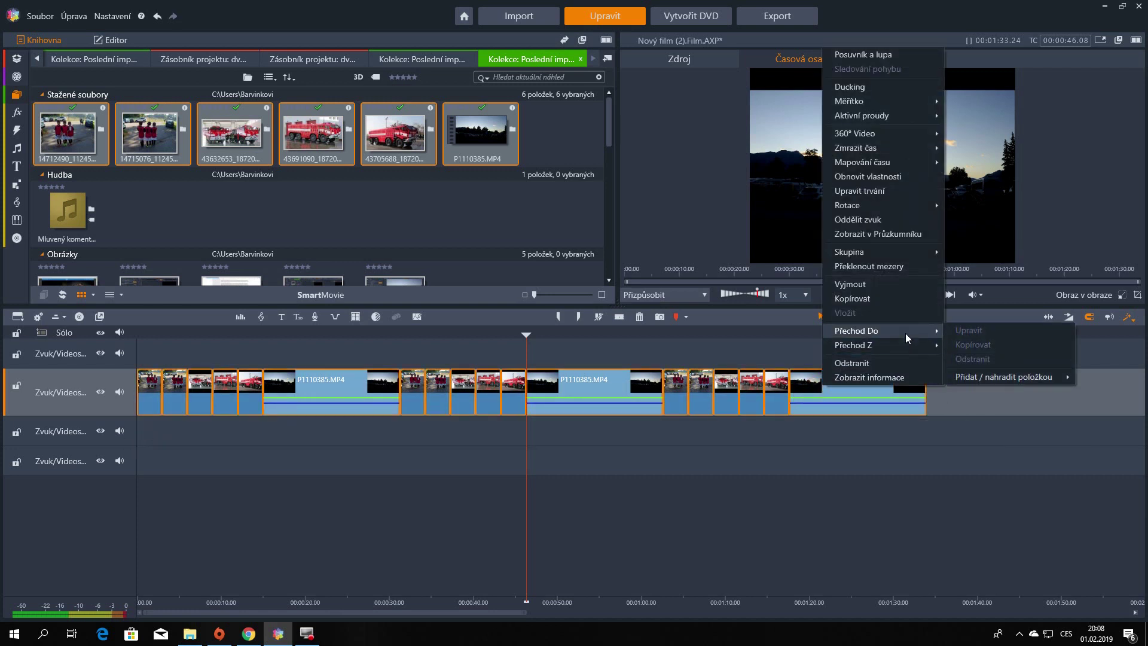
pyautogui.moveTo(1004, 379)
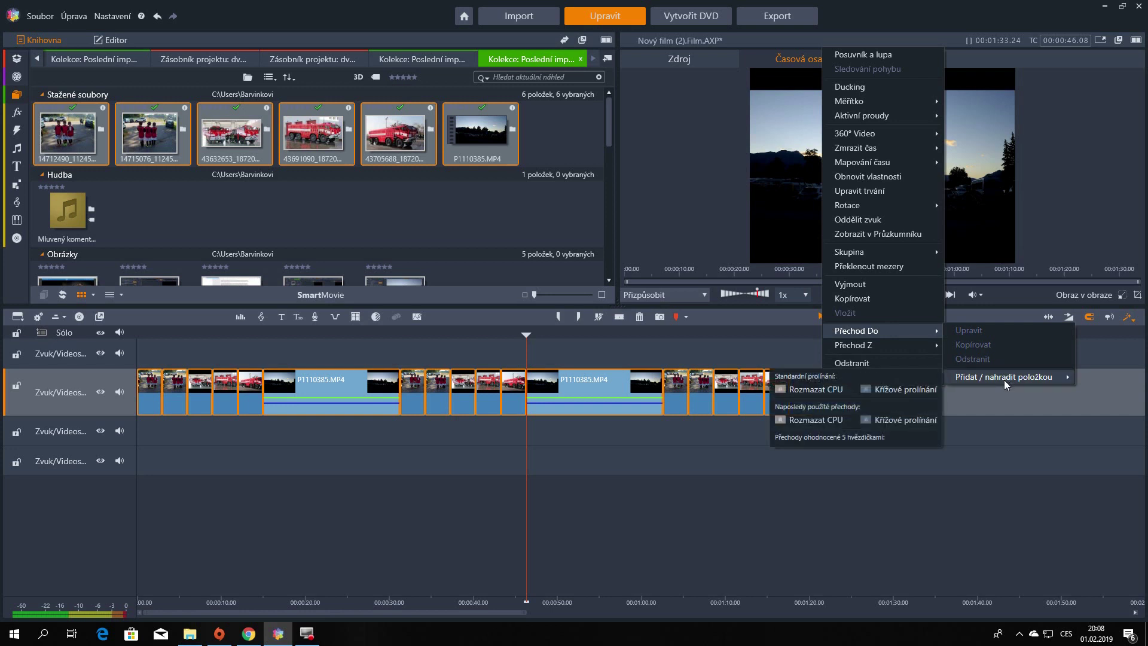
pyautogui.click(916, 389)
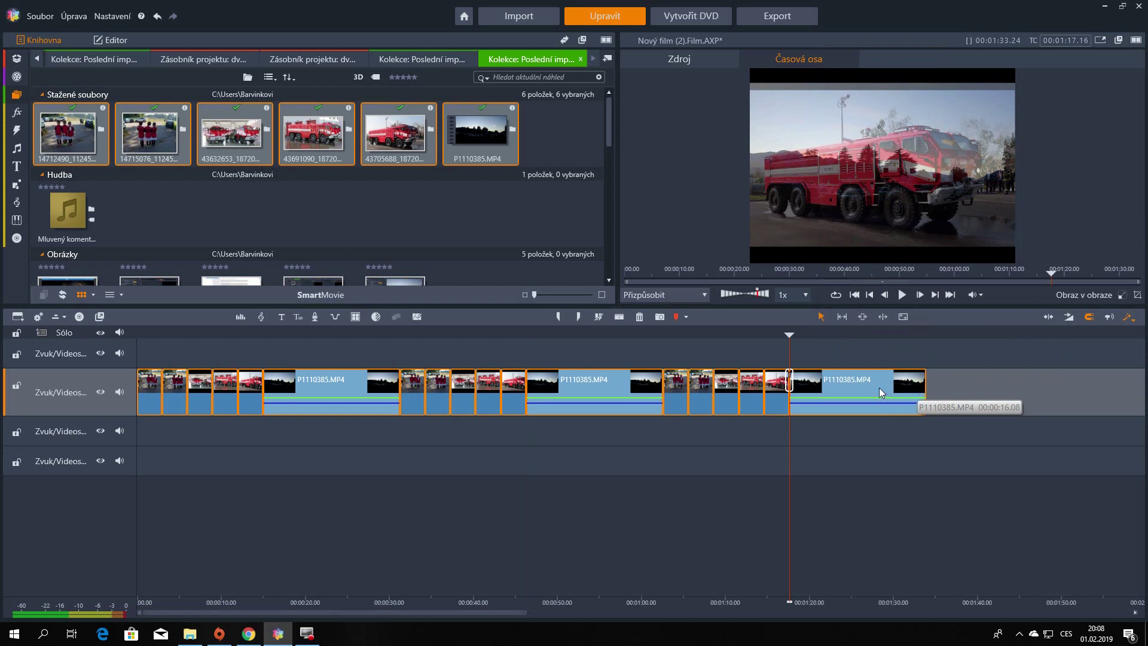
# Step: Inspect the new transition up close and ripple it across all selected clips with Přechod vlněním
pyautogui.scroll(3, 749, 604)
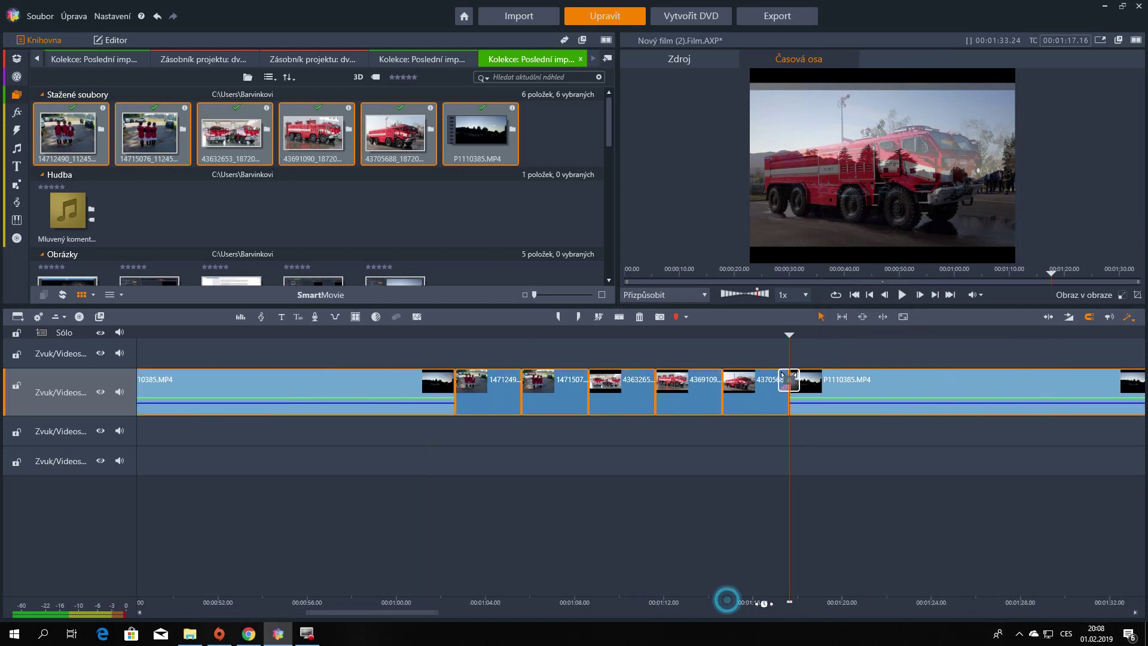
pyautogui.scroll(3, 739, 603)
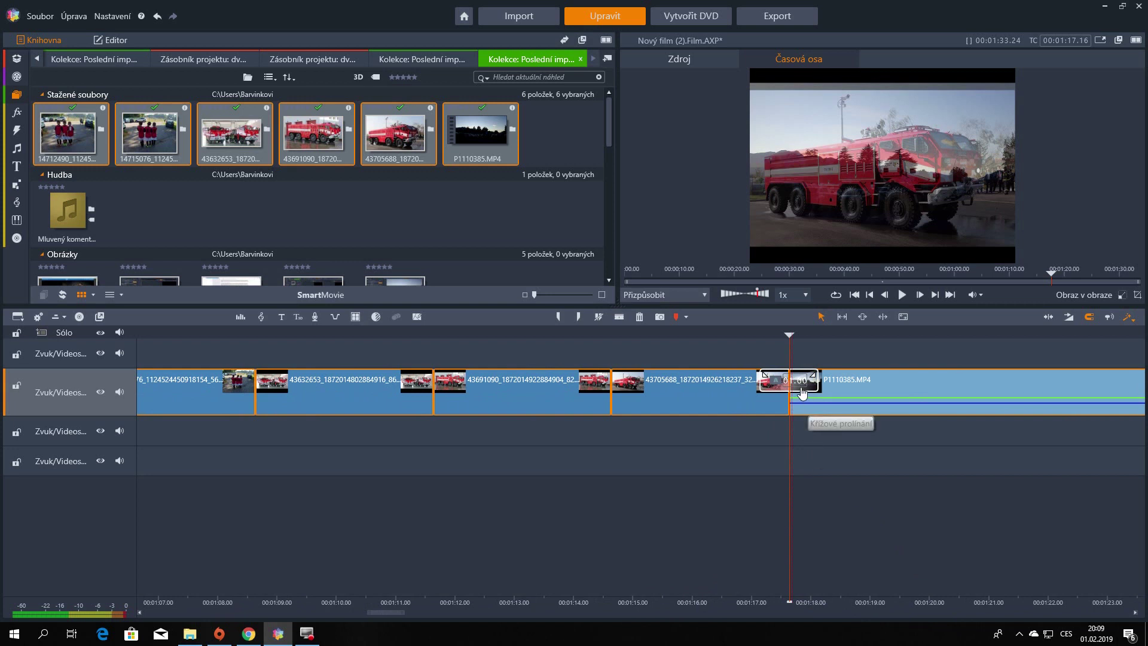
pyautogui.scroll(-5, 880, 604)
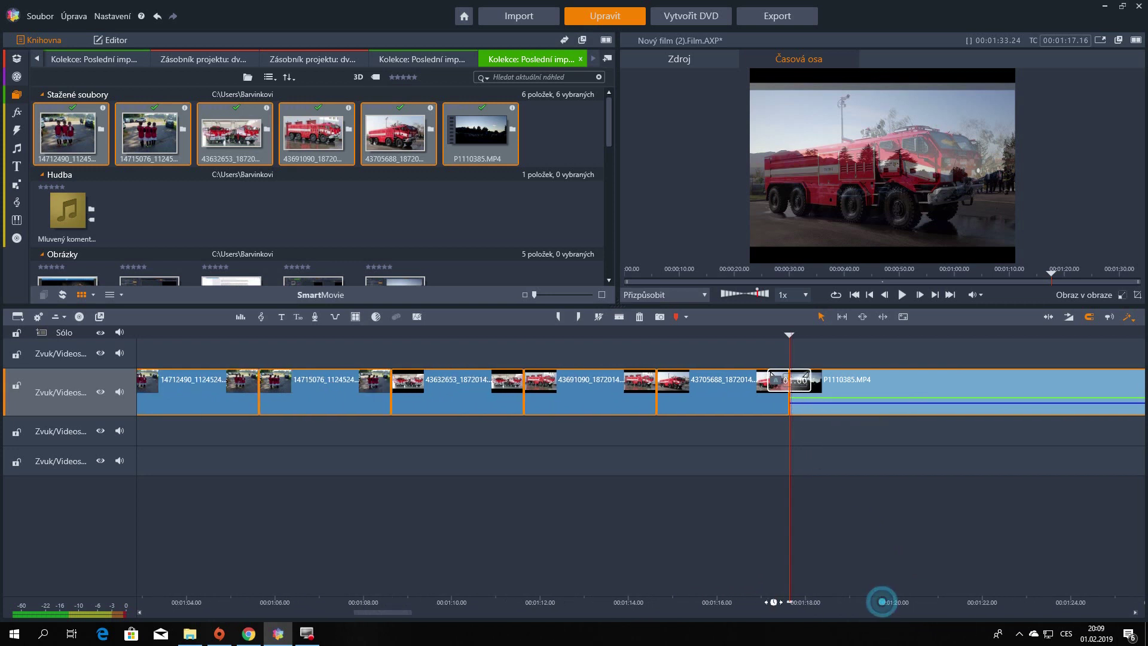
pyautogui.scroll(-2, 823, 605)
pyautogui.click(523, 614)
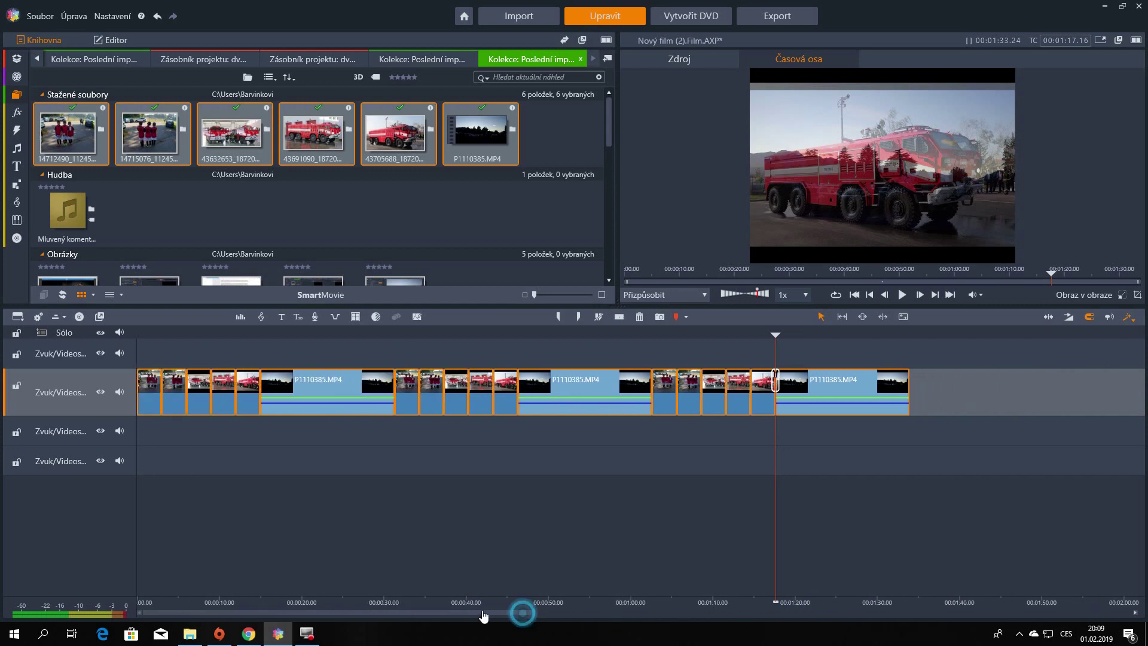
pyautogui.rightClick(838, 383)
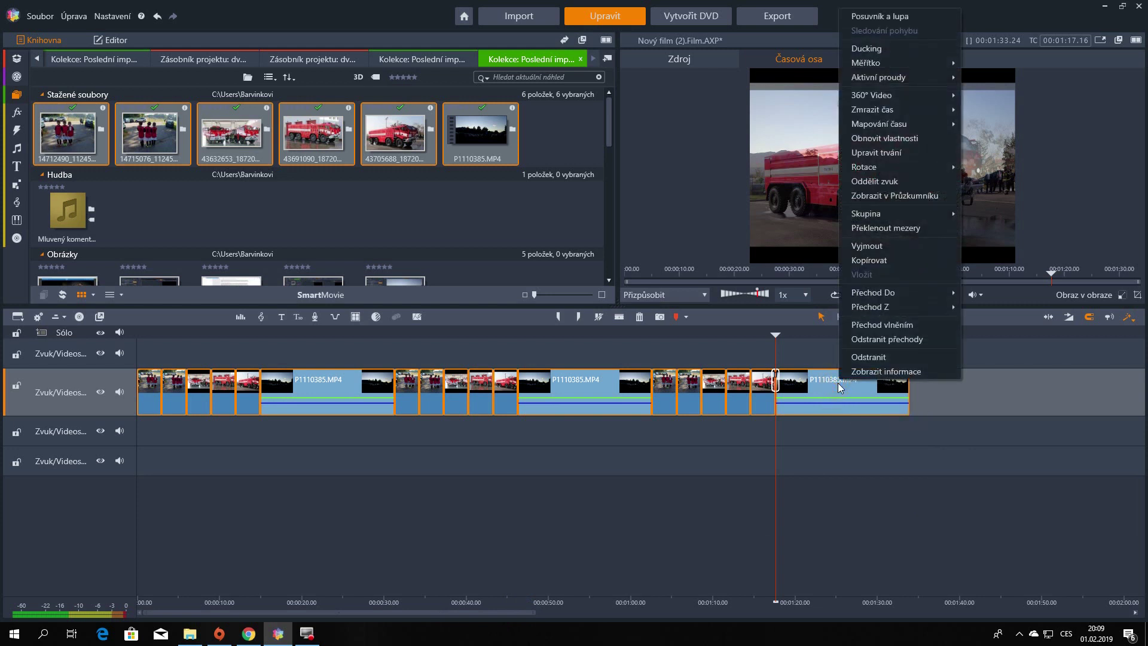
pyautogui.click(878, 325)
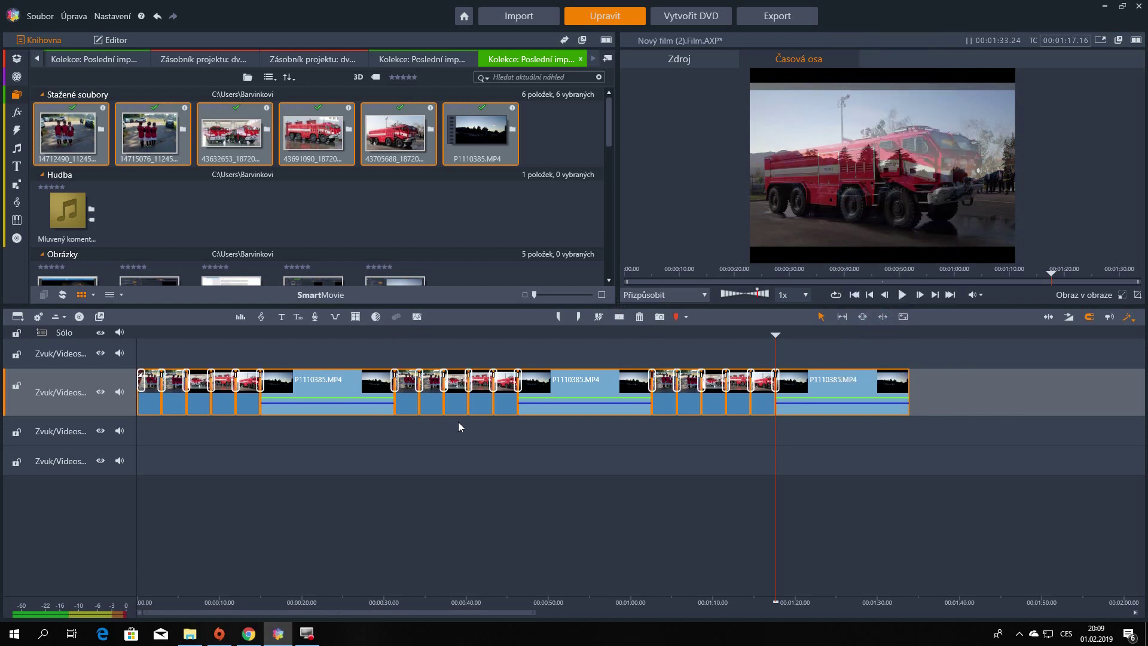
# Step: Replace the transition into the last P1110385.MP4 clip with Rozmazat CPU and ripple it across all selected clips
pyautogui.moveTo(548, 603); pyautogui.dragTo(837, 588)
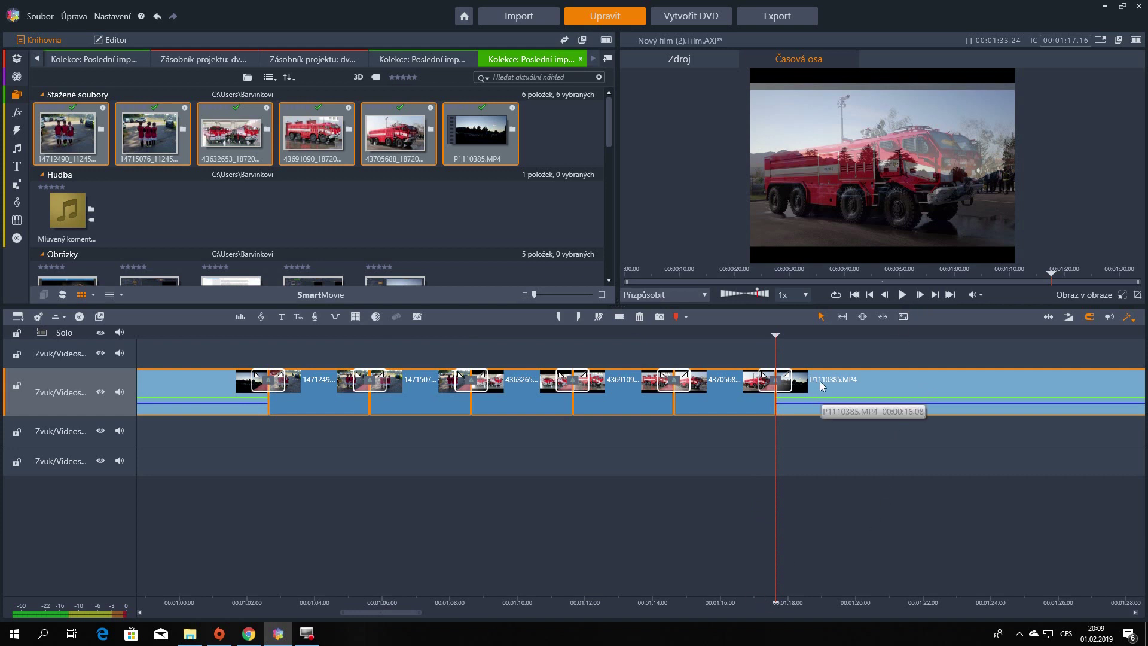
pyautogui.rightClick(848, 382)
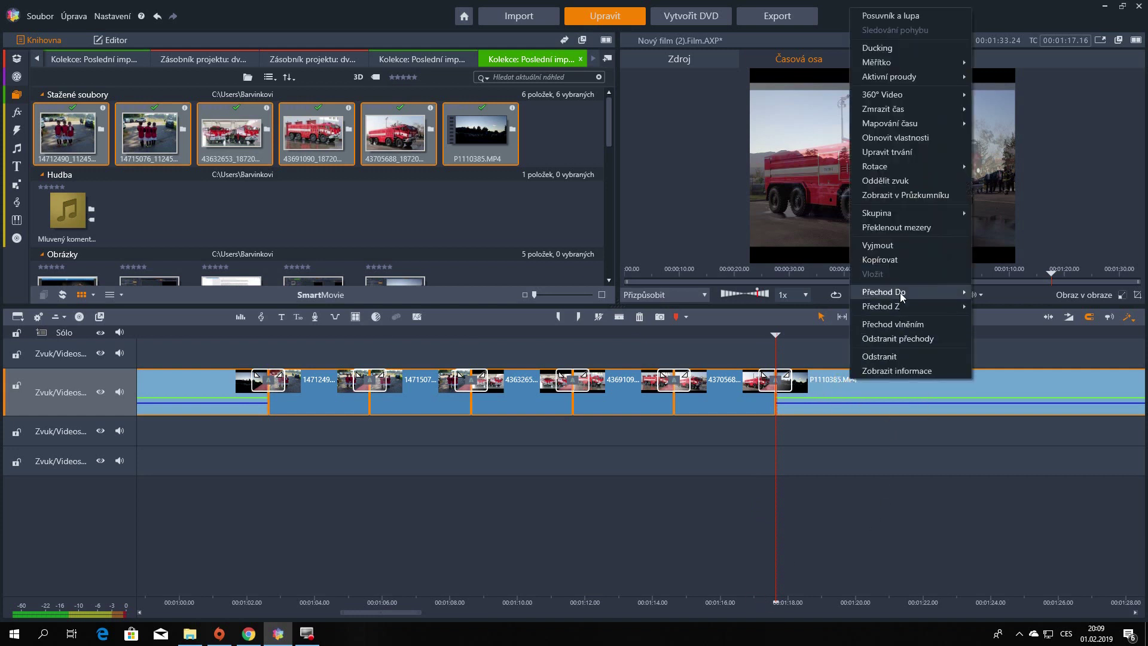
pyautogui.moveTo(902, 296)
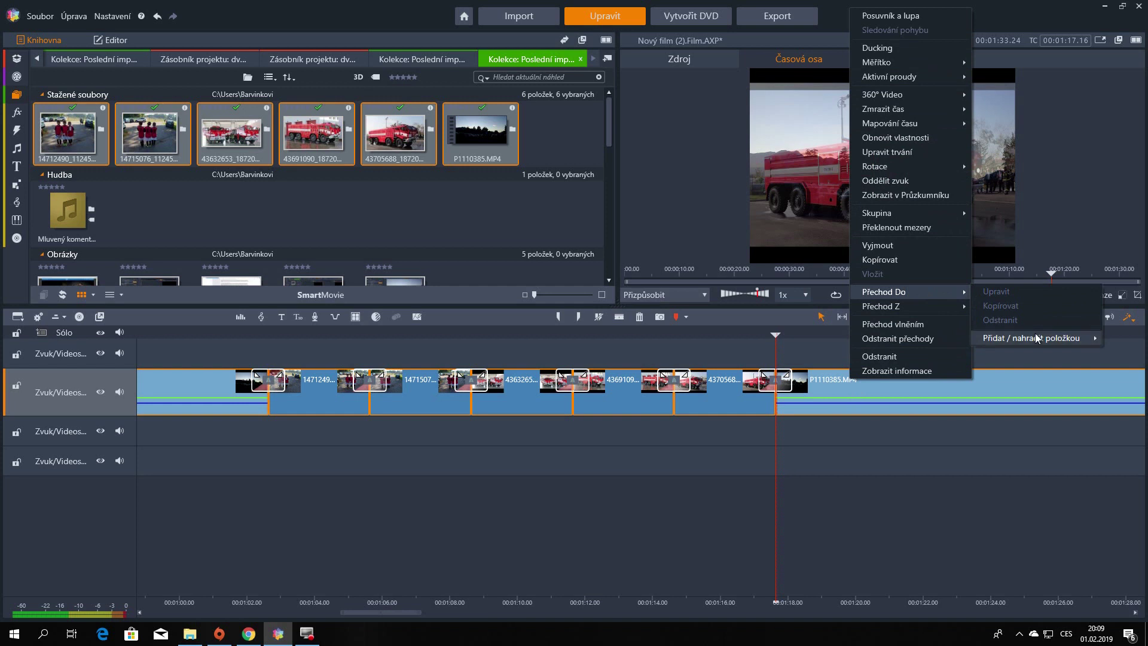
pyautogui.moveTo(977, 336)
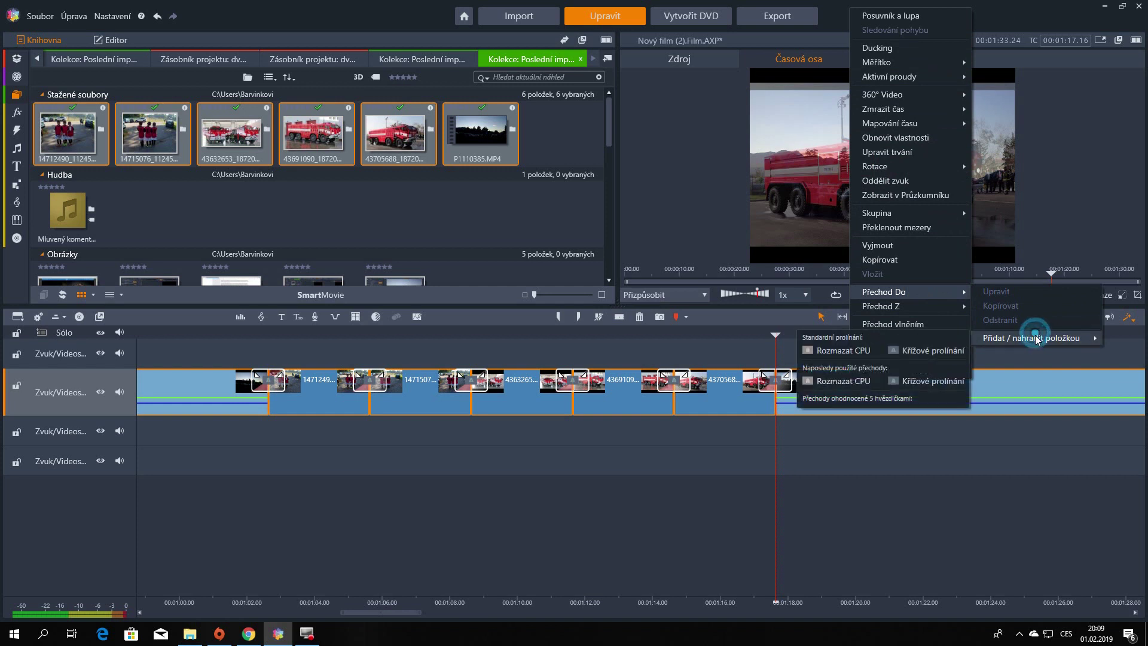
pyautogui.click(839, 353)
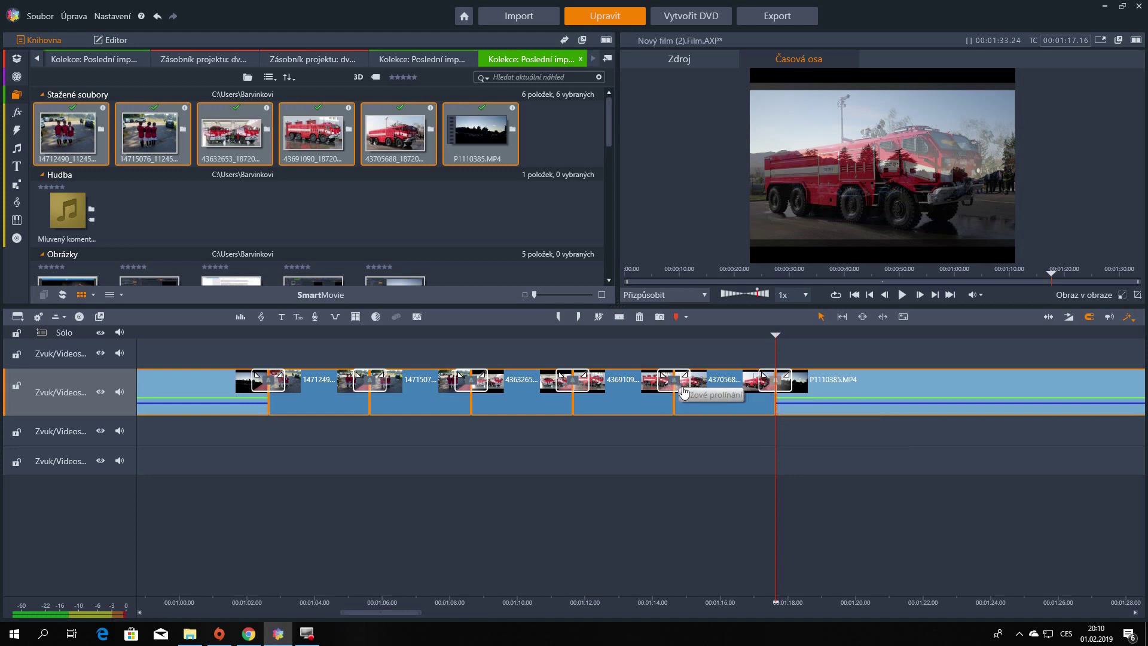
pyautogui.rightClick(841, 384)
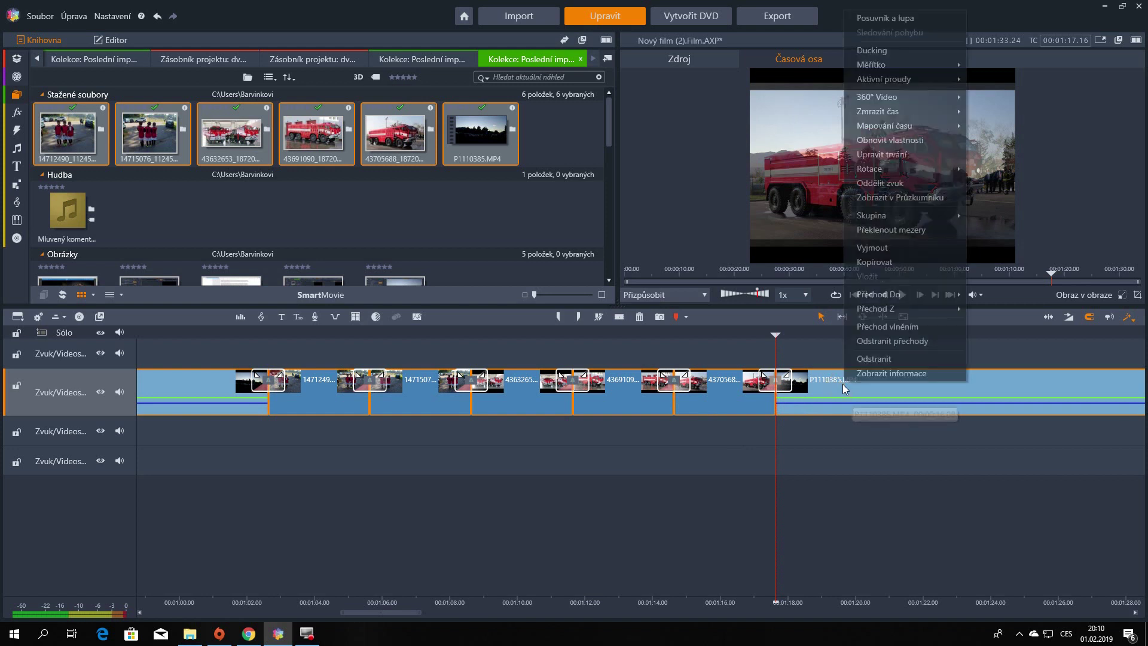
pyautogui.click(900, 328)
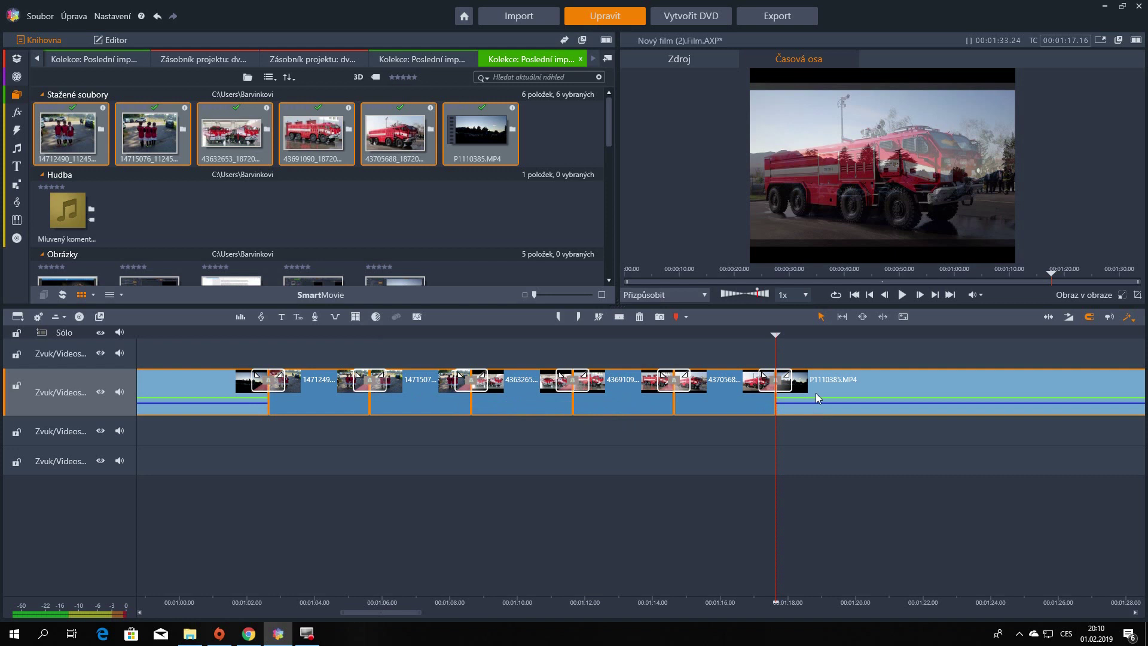
# Step: Add a fade-out transition at the end of the last P1110385.MP4 clip
pyautogui.moveTo(873, 596); pyautogui.dragTo(562, 601)
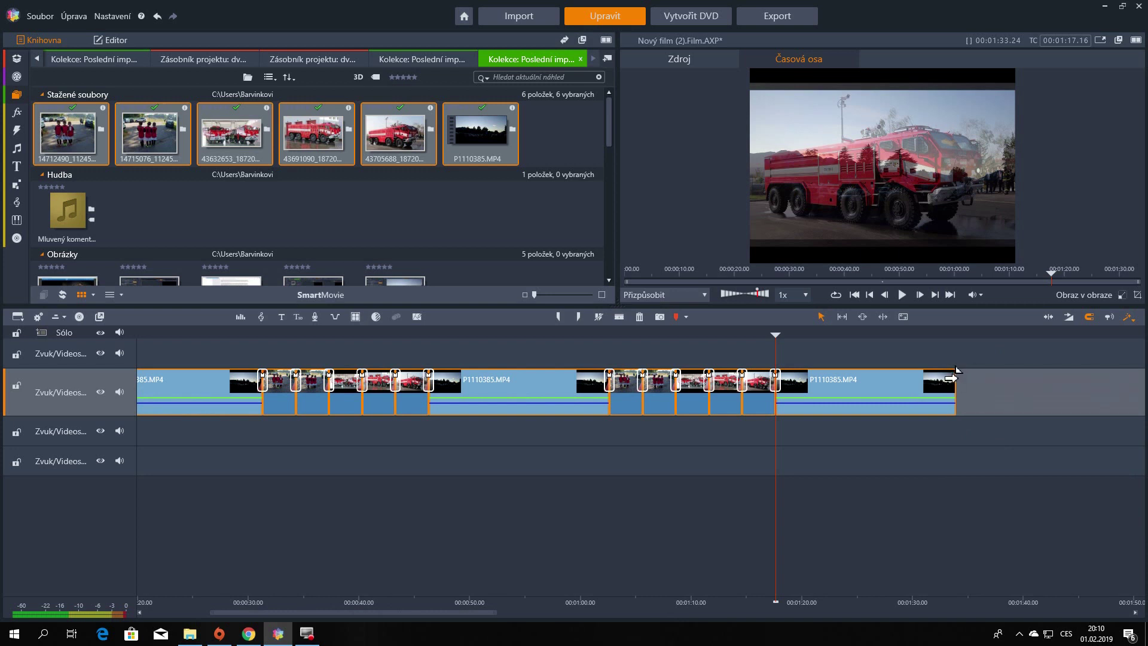
pyautogui.moveTo(939, 384); pyautogui.dragTo(919, 384)
pyautogui.click(840, 392)
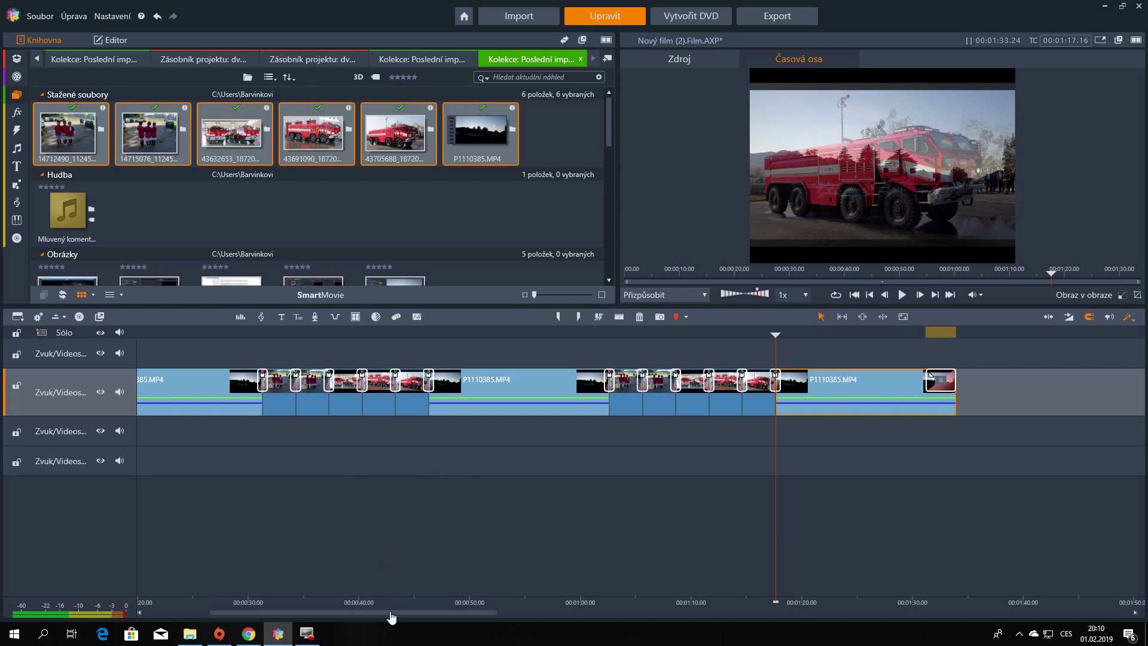
pyautogui.moveTo(388, 611); pyautogui.dragTo(415, 631)
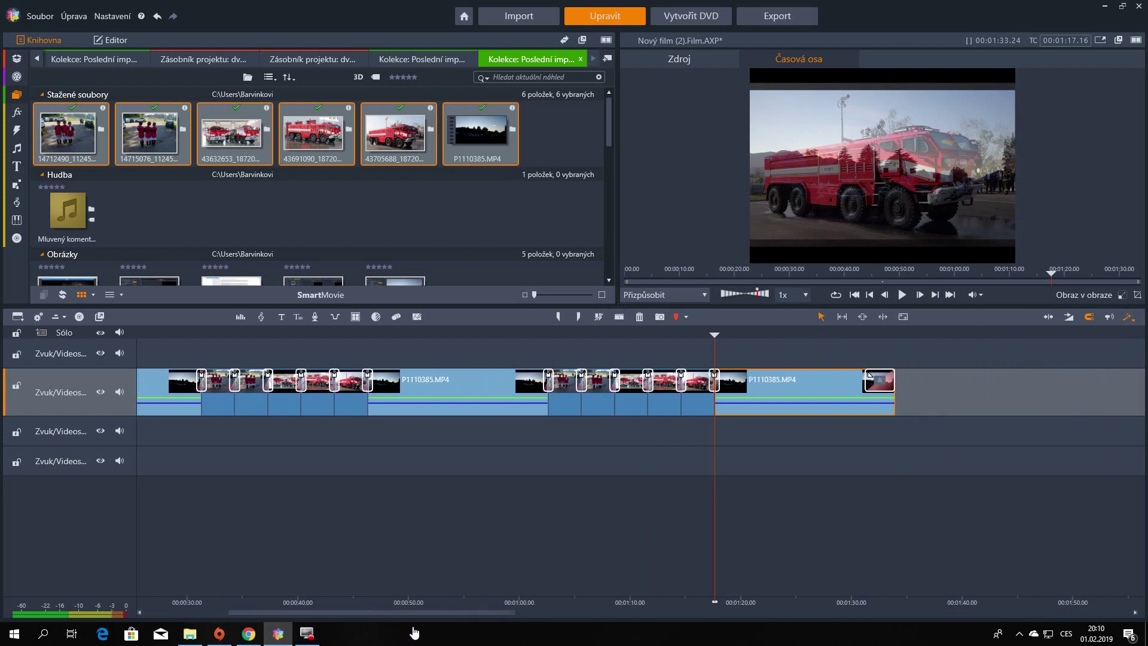